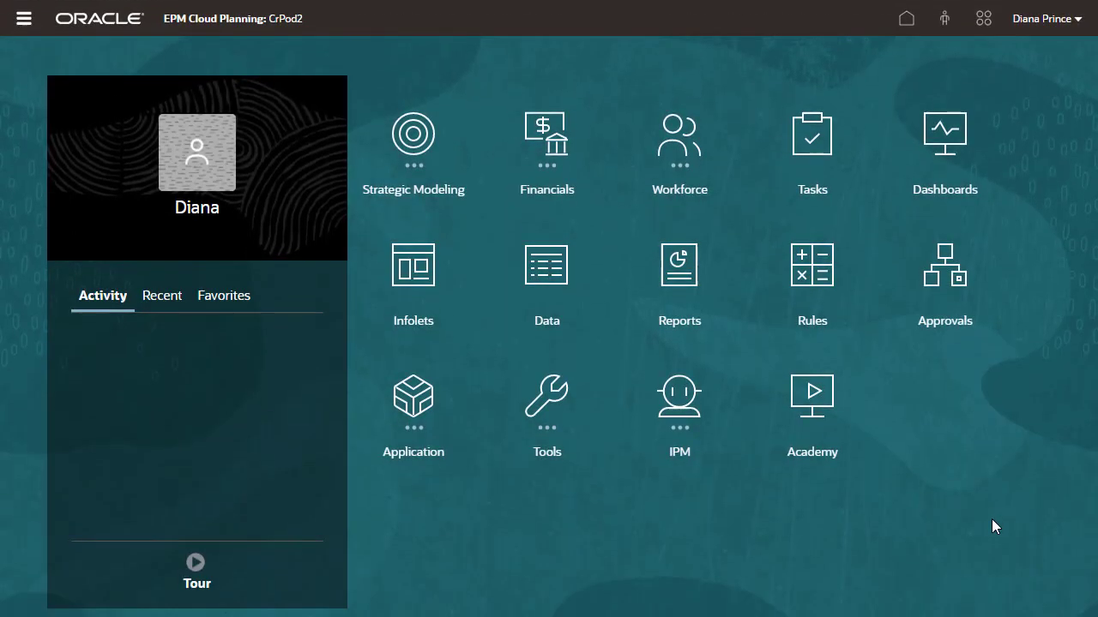
# From Data Exchange's Data Maps list, open the CrossPOD data map for editing
pyautogui.click(440, 452)
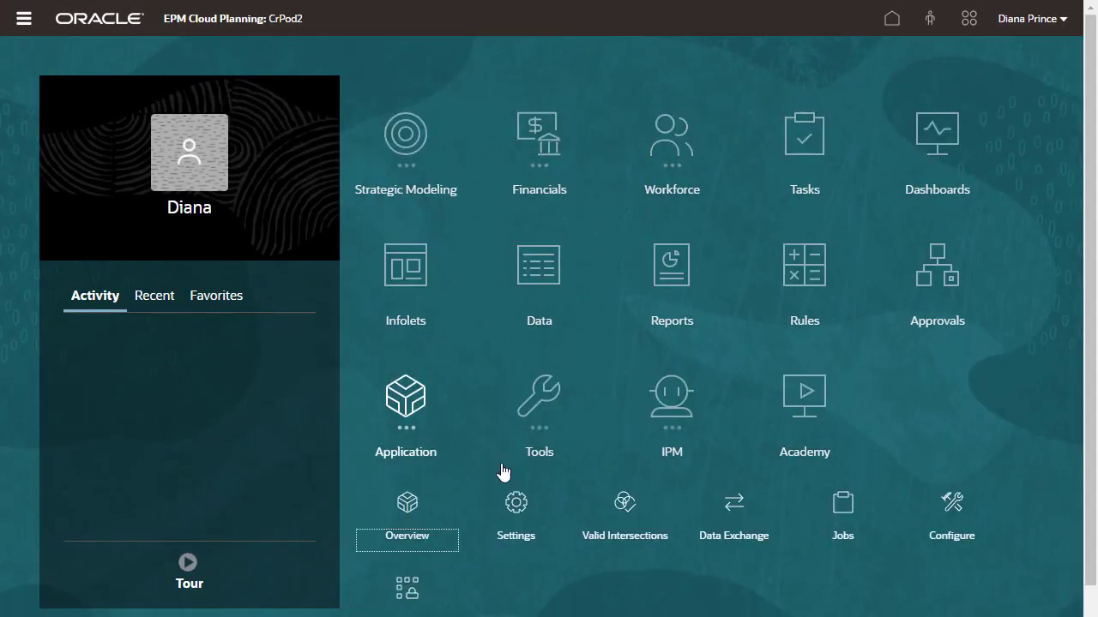
pyautogui.click(718, 513)
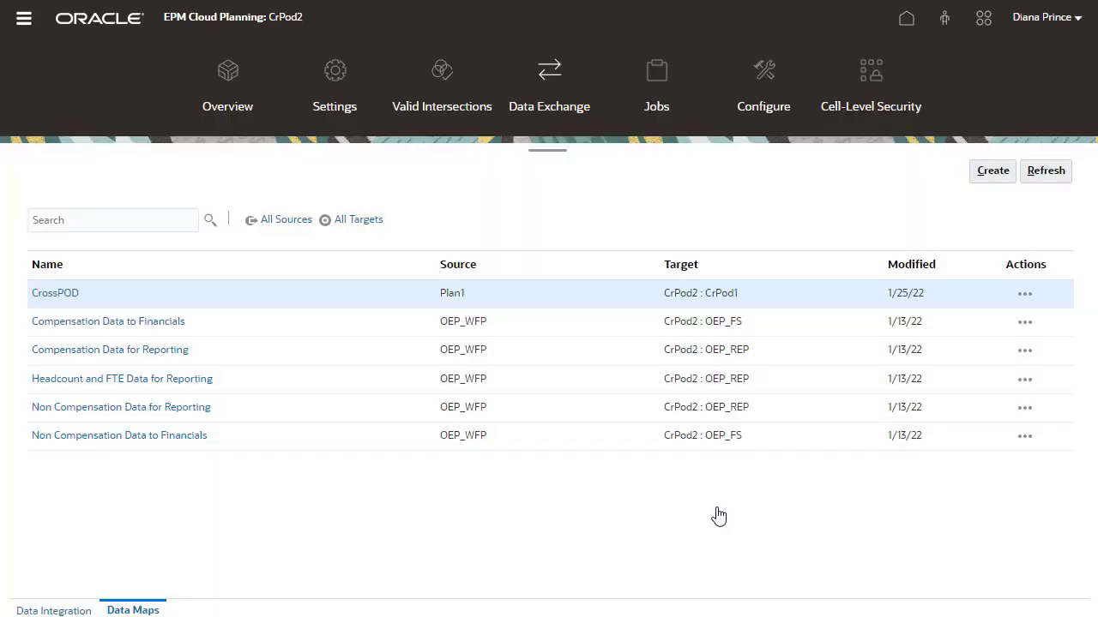
pyautogui.click(1024, 293)
pyautogui.click(992, 304)
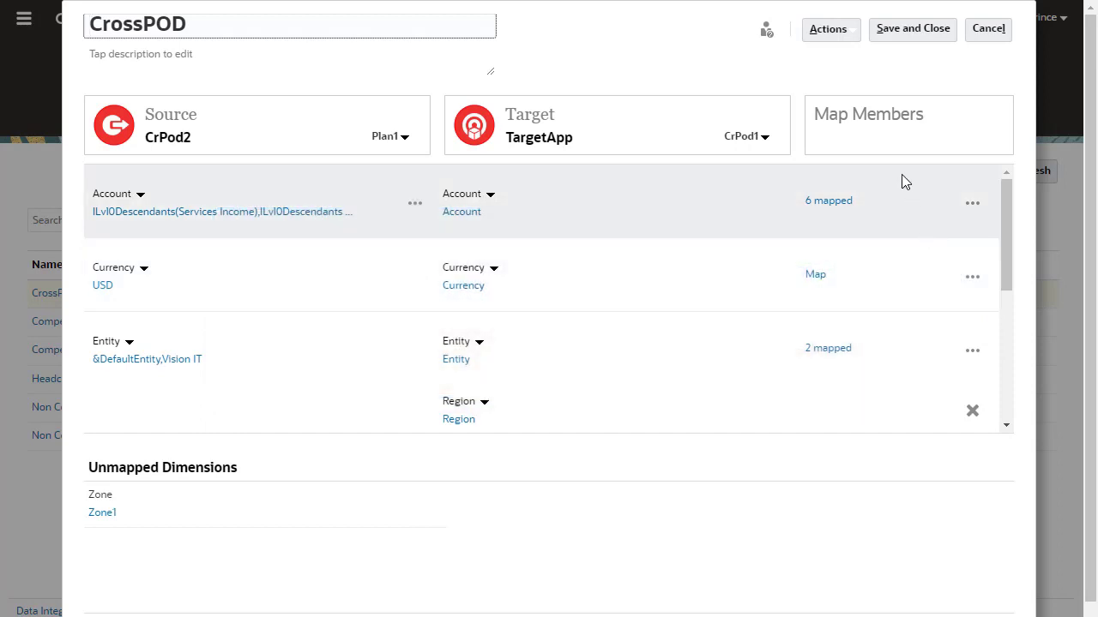
# Export the CrossPOD data map to CrossPOD.xlsx and open the downloaded workbook
pyautogui.click(834, 31)
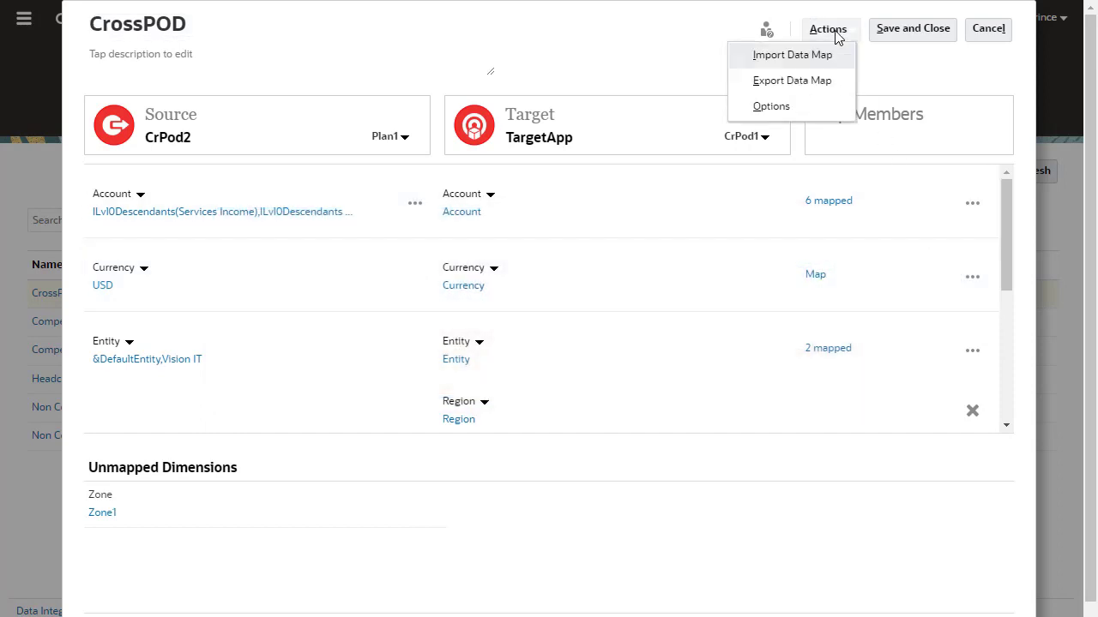
pyautogui.click(789, 81)
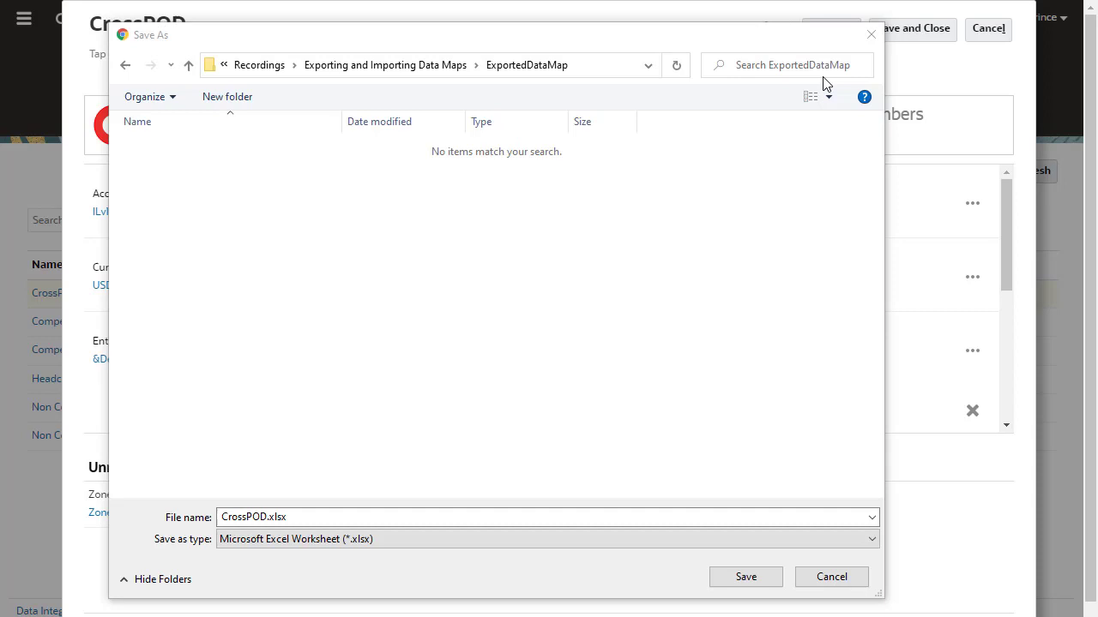
pyautogui.click(745, 577)
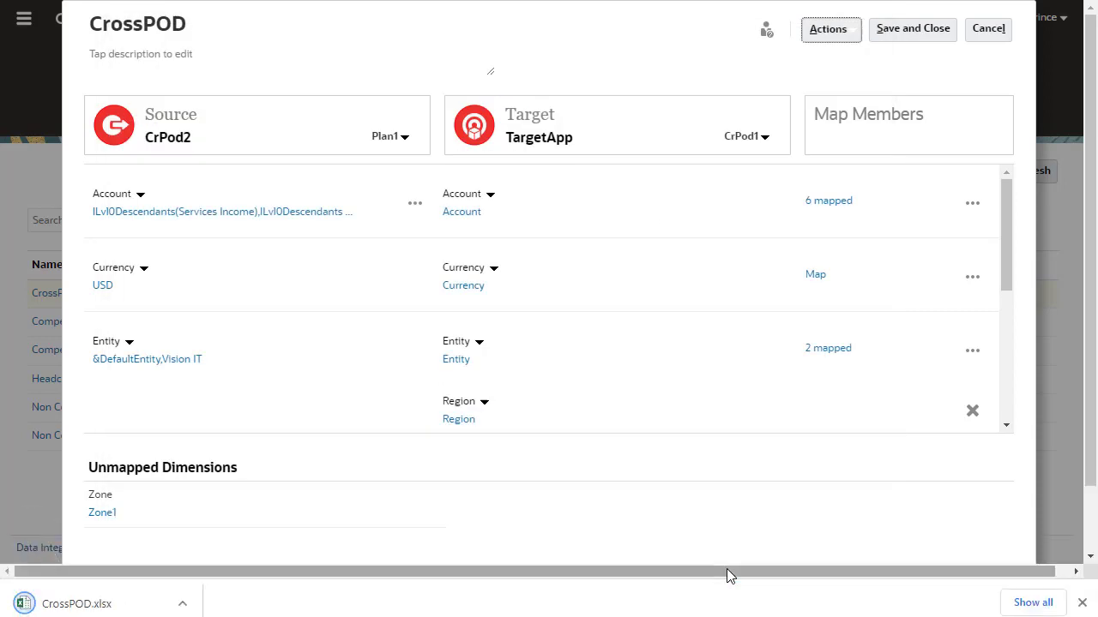
pyautogui.click(155, 602)
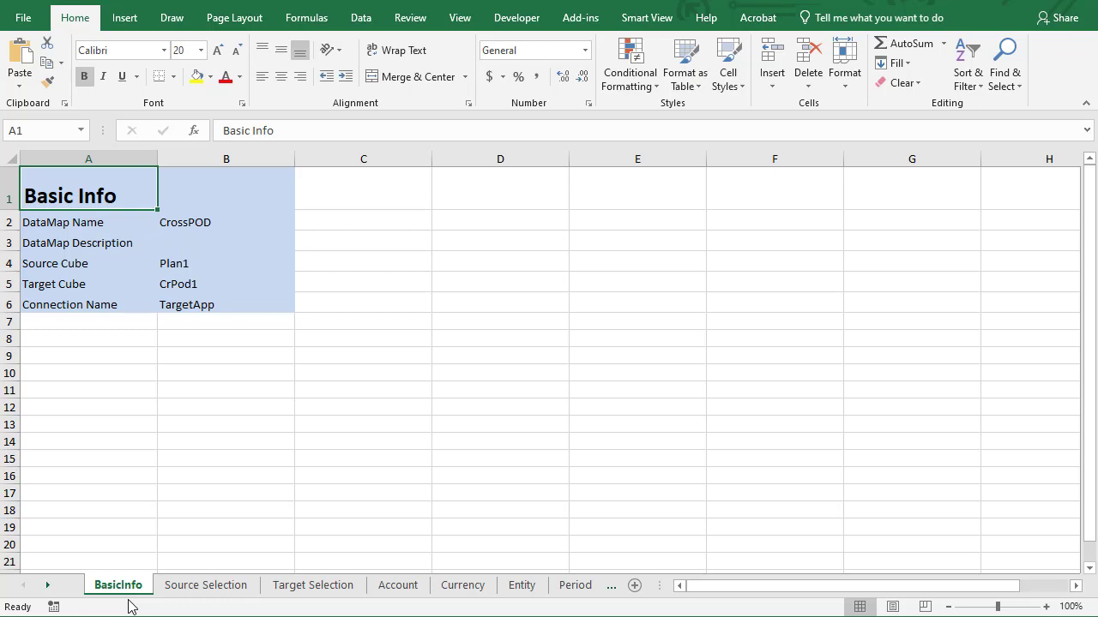
# Append 'v2' to the data map name in cell B2, making it CrossPODv2
pyautogui.doubleClick(264, 222)
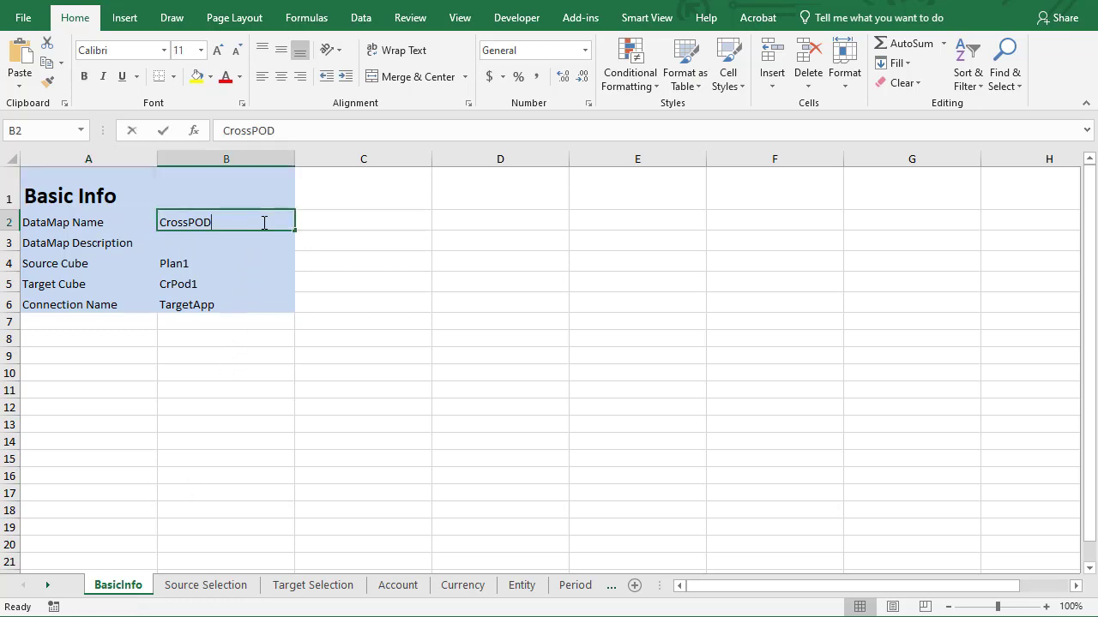
pyautogui.write('v2')
pyautogui.press('Return')
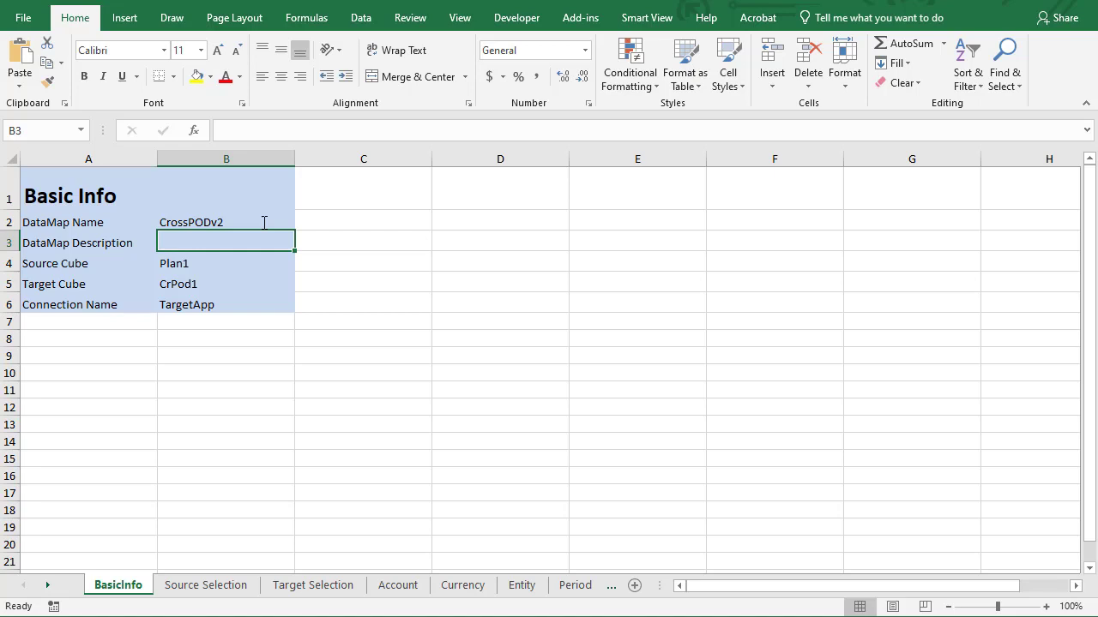
# Review the Source and Target Selection sheets, then widen the Account sheet's columns B and C
pyautogui.click(238, 587)
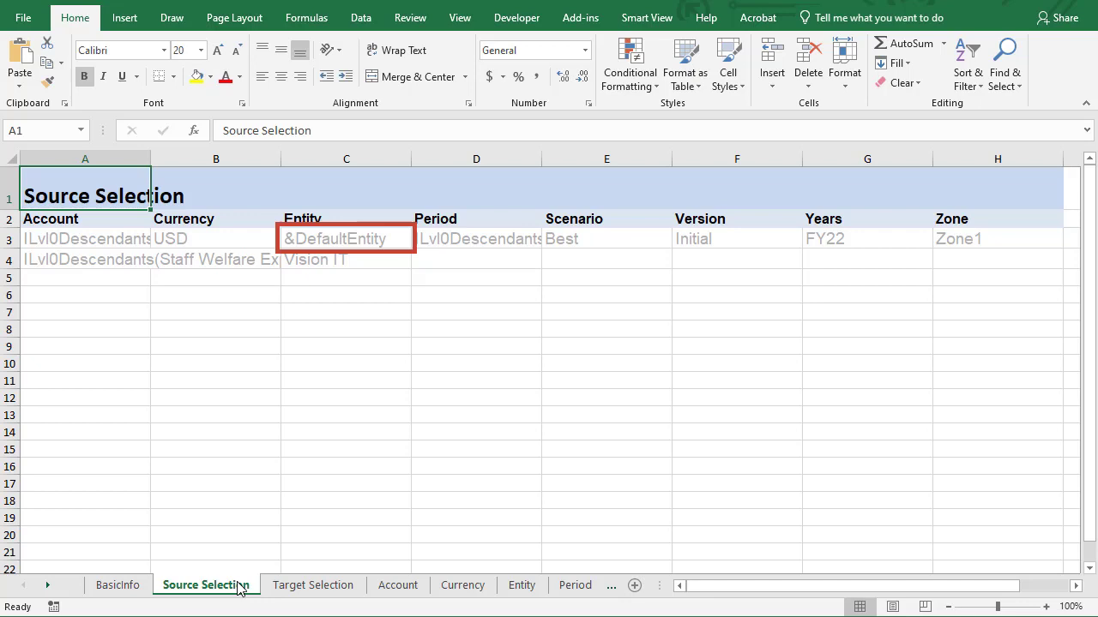
pyautogui.click(308, 590)
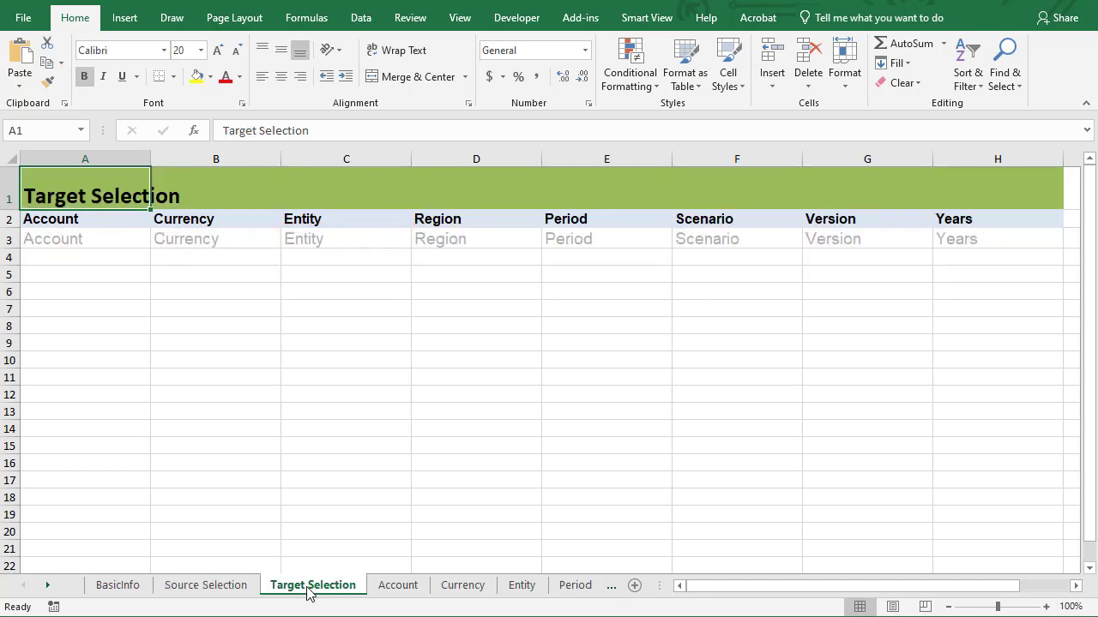
pyautogui.click(397, 585)
pyautogui.moveTo(199, 159); pyautogui.dragTo(372, 160)
pyautogui.moveTo(458, 160); pyautogui.dragTo(618, 186)
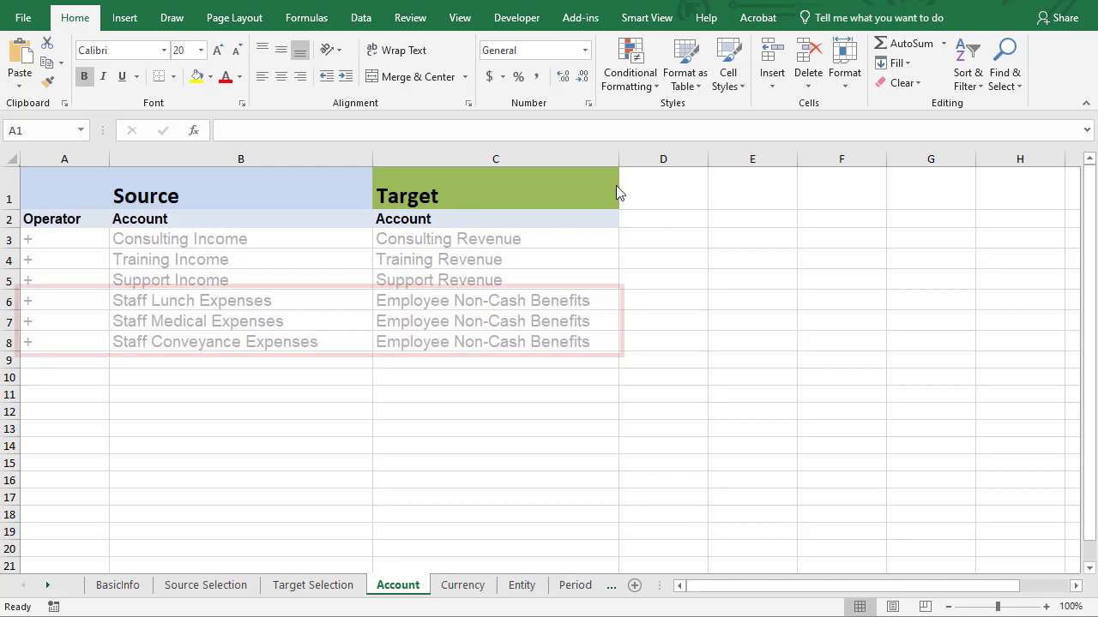
# On the Entity sheet, widen columns B–D and change Vision Robotics' region in D4 from North America to EMEA
pyautogui.click(525, 586)
pyautogui.moveTo(199, 166); pyautogui.dragTo(285, 166)
pyautogui.moveTo(373, 159); pyautogui.dragTo(499, 163)
pyautogui.moveTo(589, 164); pyautogui.dragTo(686, 174)
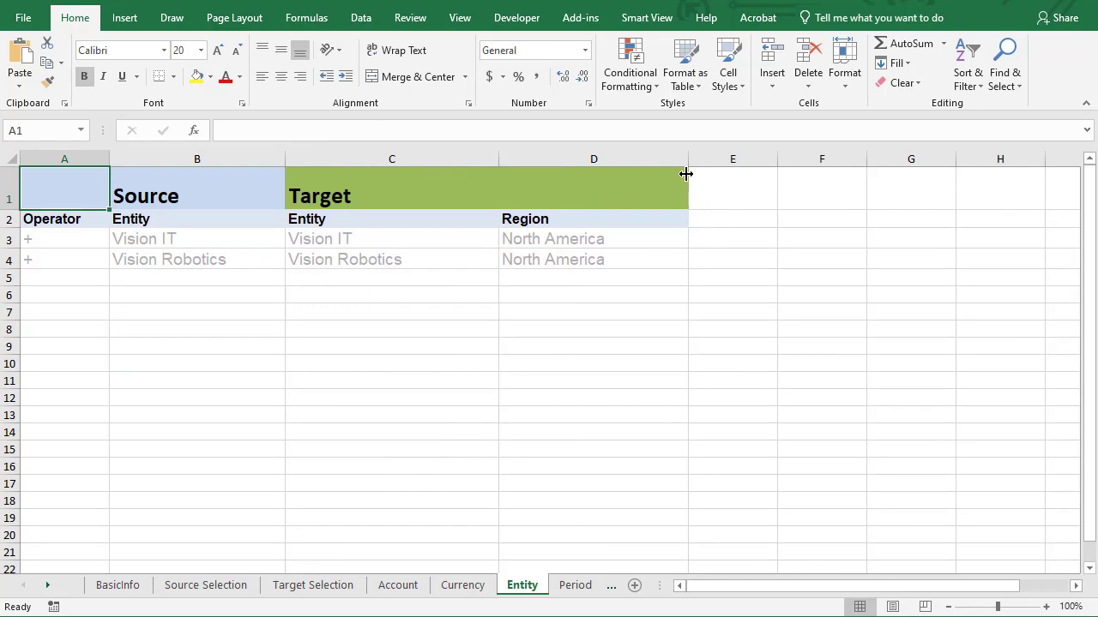
pyautogui.doubleClick(606, 259)
pyautogui.moveTo(605, 259); pyautogui.dragTo(506, 258)
pyautogui.write('EMEA')
pyautogui.press('Return')
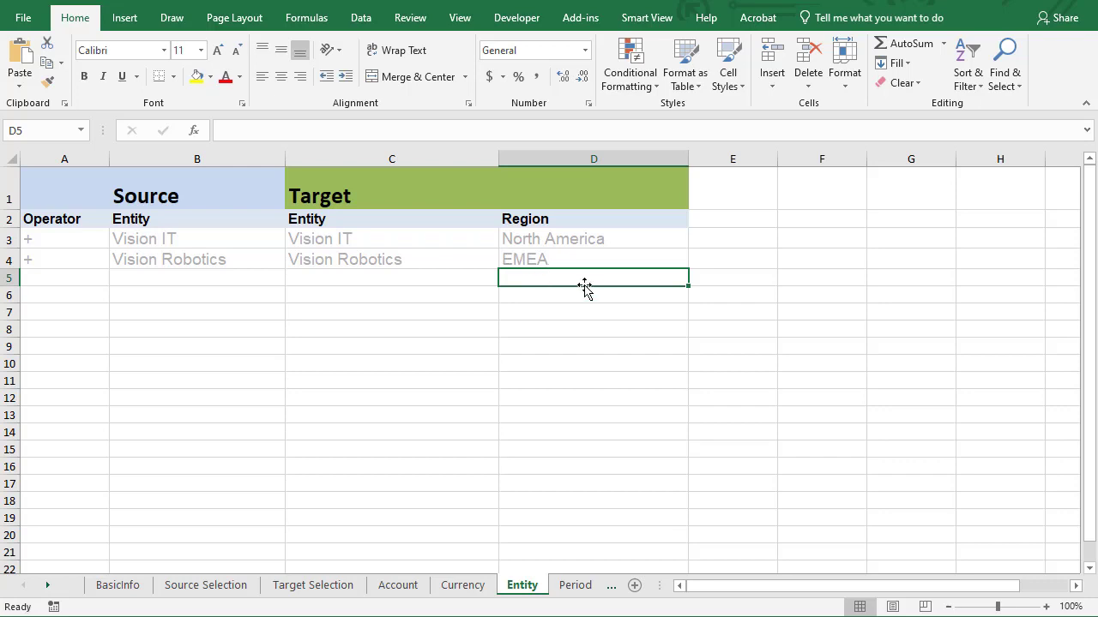
# Check the Unmapped Source and Unmapped Target sheets
pyautogui.click(48, 584)
pyautogui.click(476, 587)
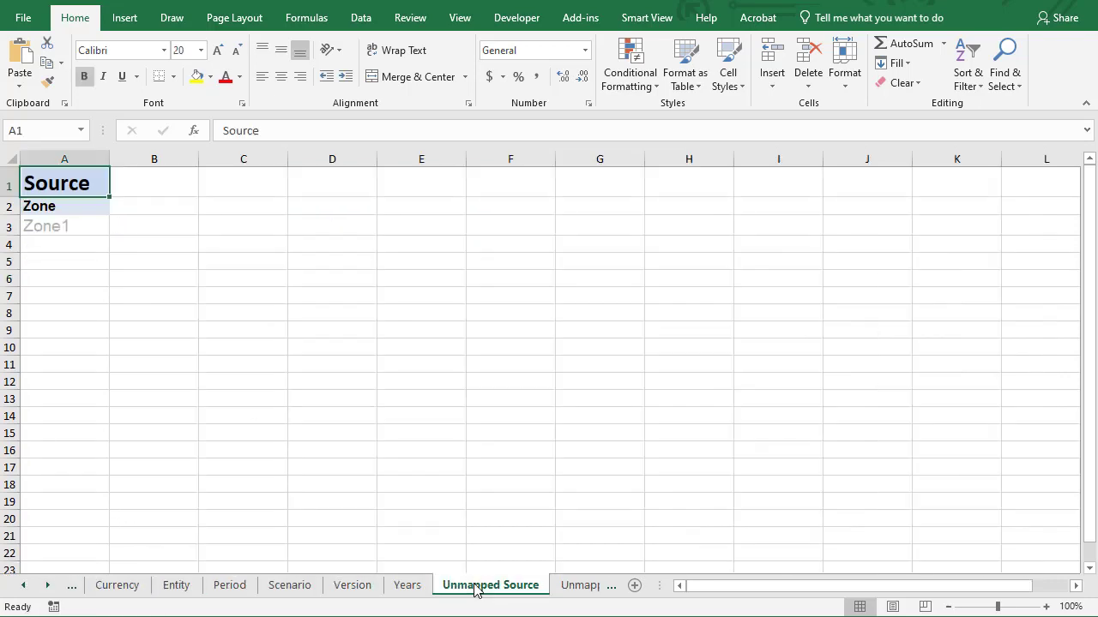
pyautogui.click(573, 588)
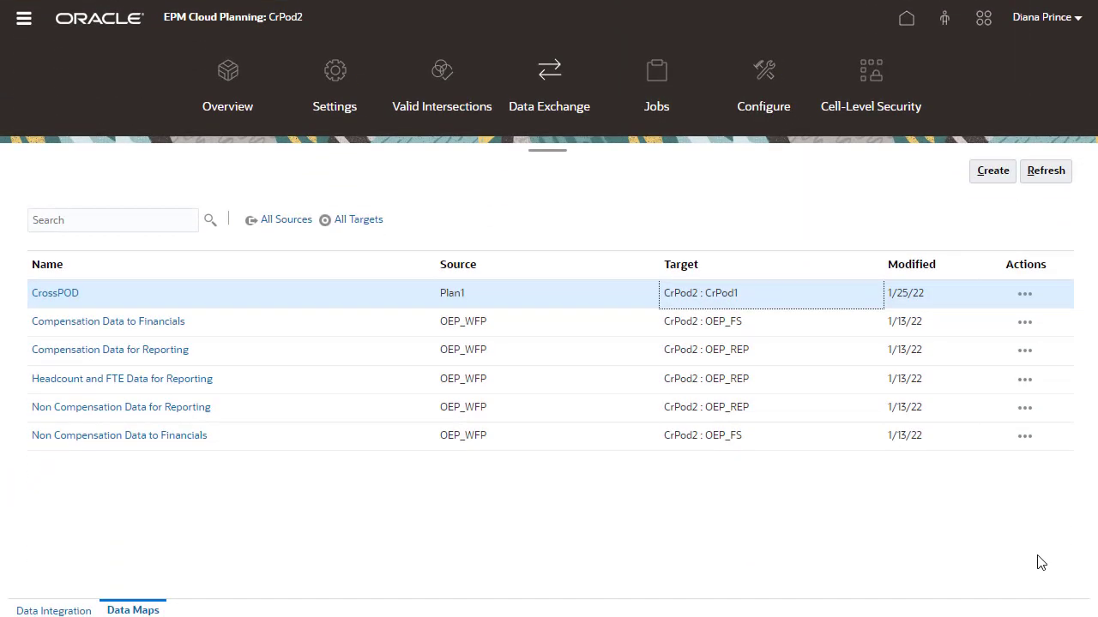
pyautogui.click(1024, 293)
pyautogui.click(986, 307)
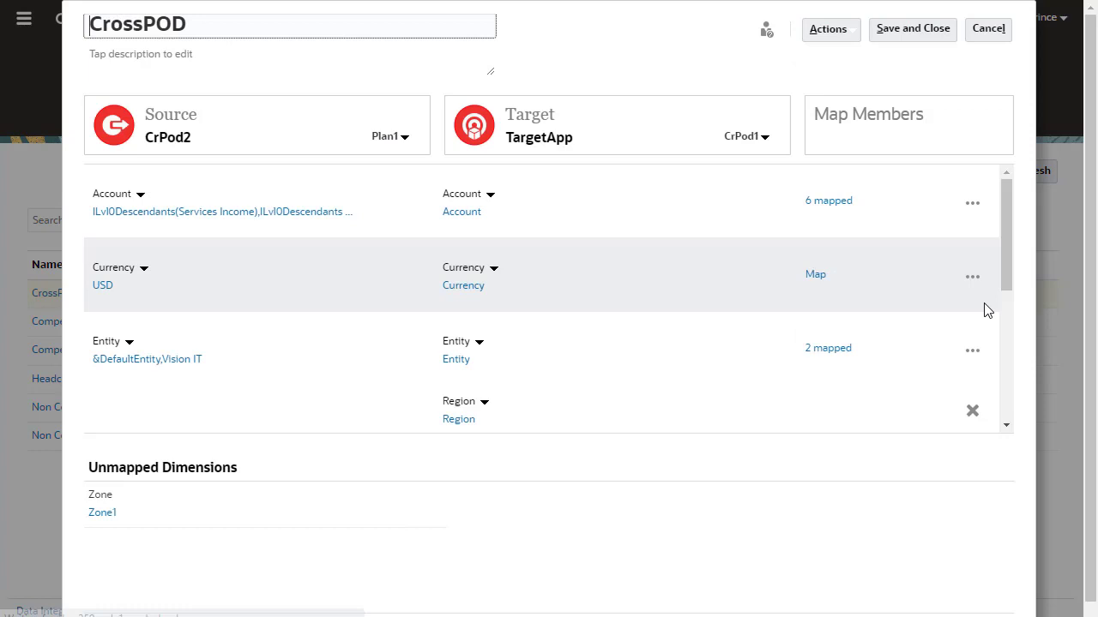
pyautogui.click(850, 30)
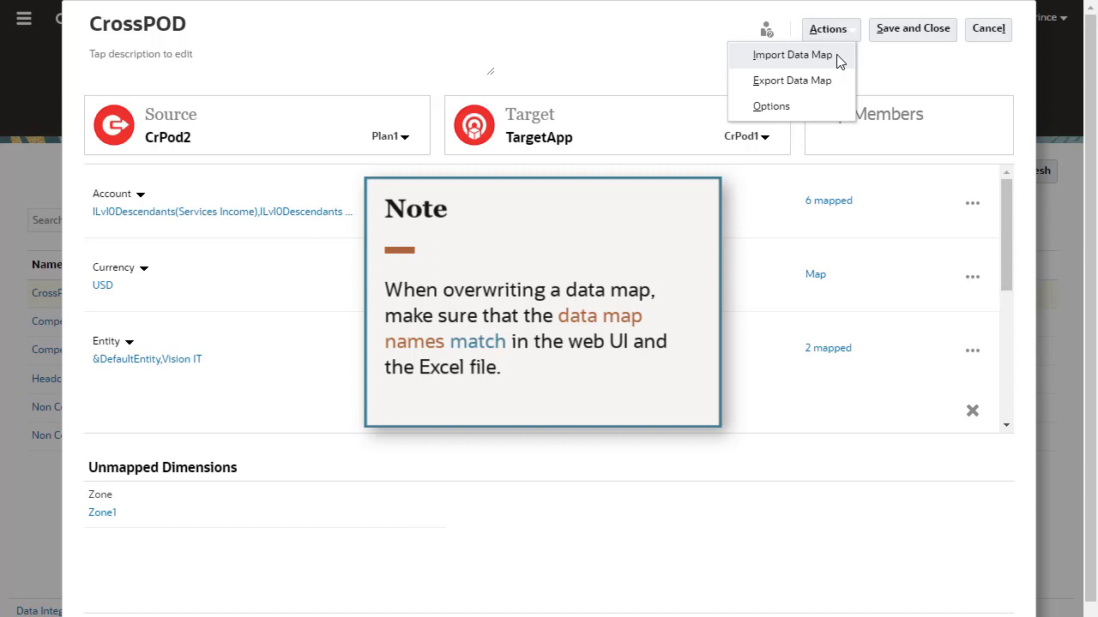
pyautogui.click(1003, 33)
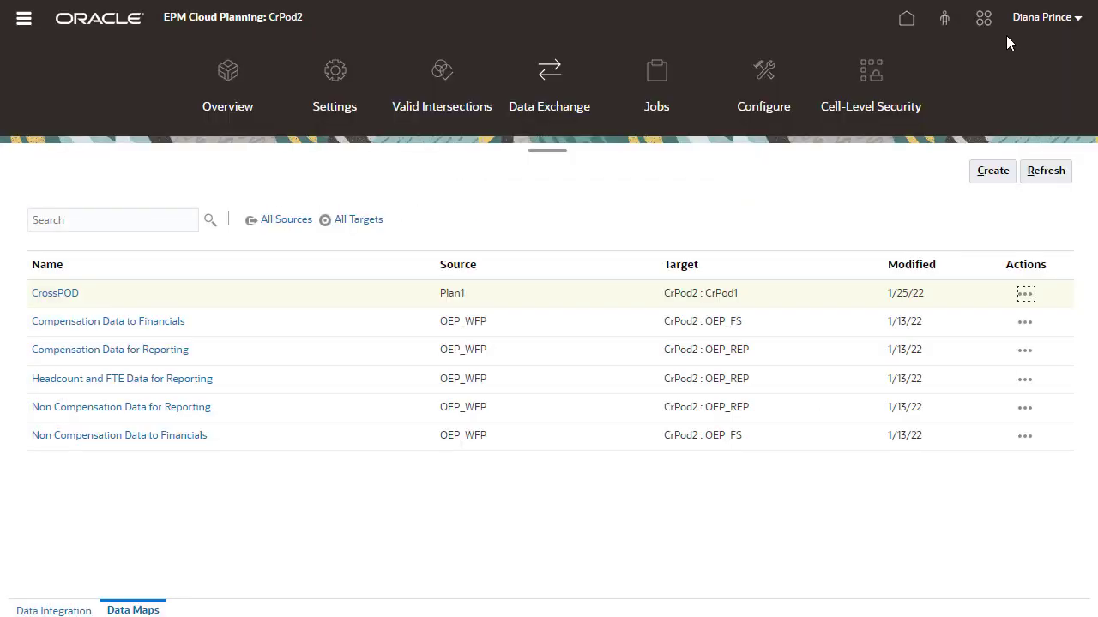
# Start a new data map and import the CrossPOD.xlsx file into it
pyautogui.click(993, 171)
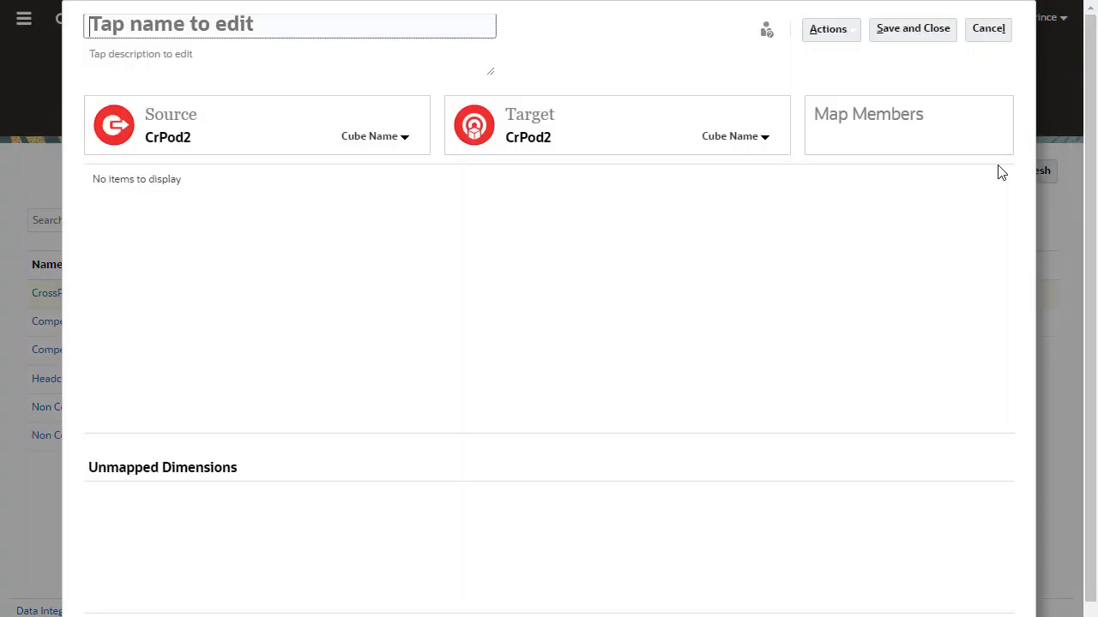
pyautogui.click(845, 34)
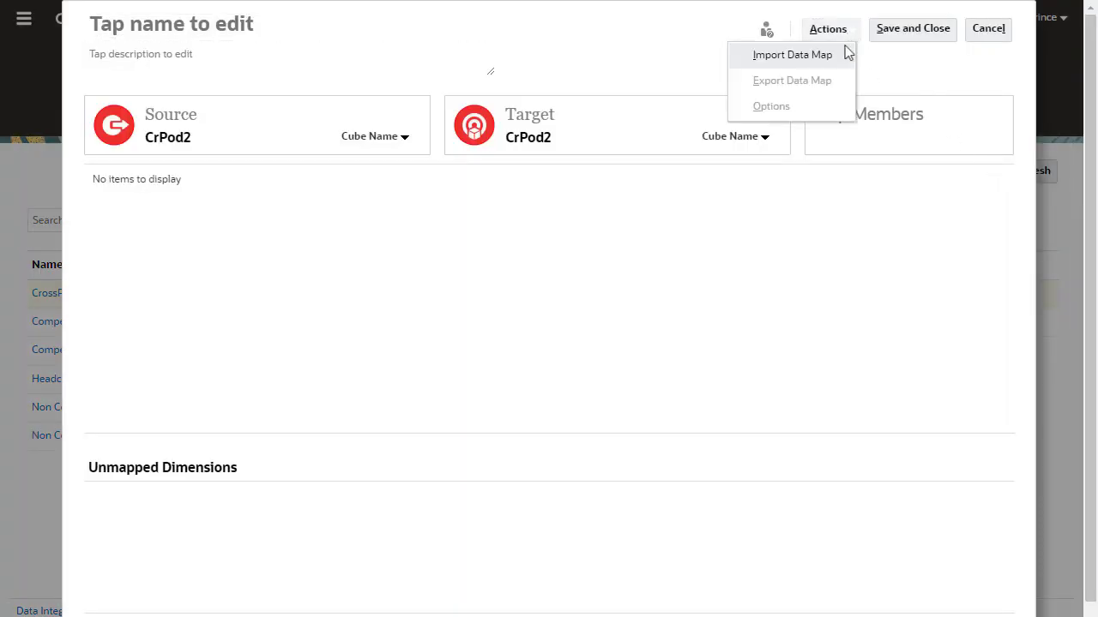
pyautogui.click(844, 62)
pyautogui.click(481, 313)
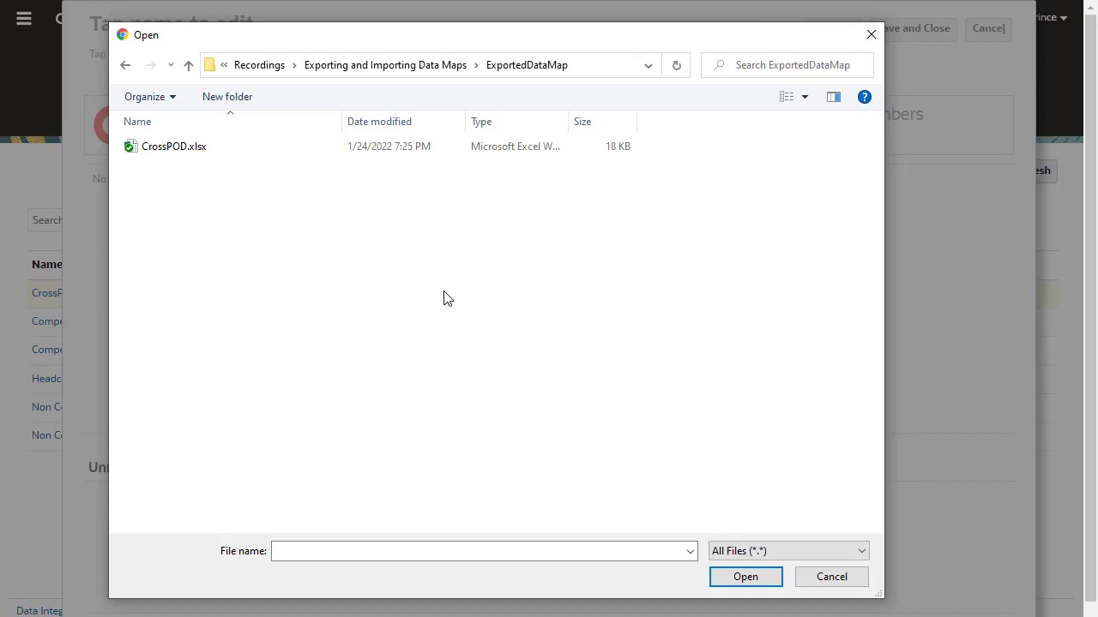
pyautogui.click(190, 152)
pyautogui.click(778, 576)
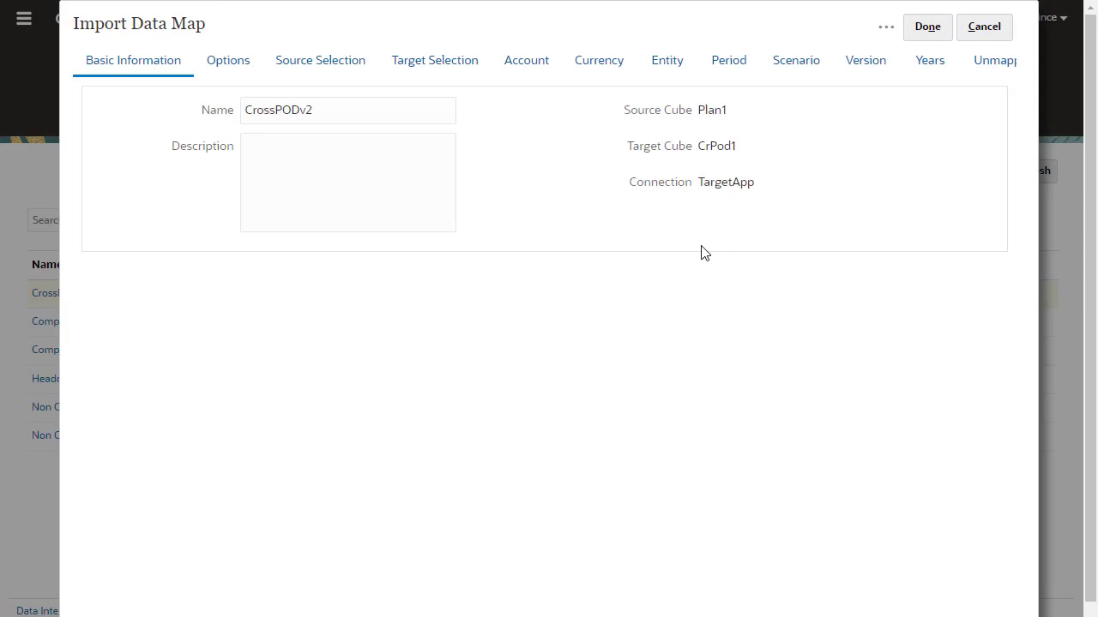
# Review the Source Selection, Account, Entity and unmapped Zone tabs, then finish the CrossPODv2 import
pyautogui.click(323, 67)
pyautogui.click(534, 71)
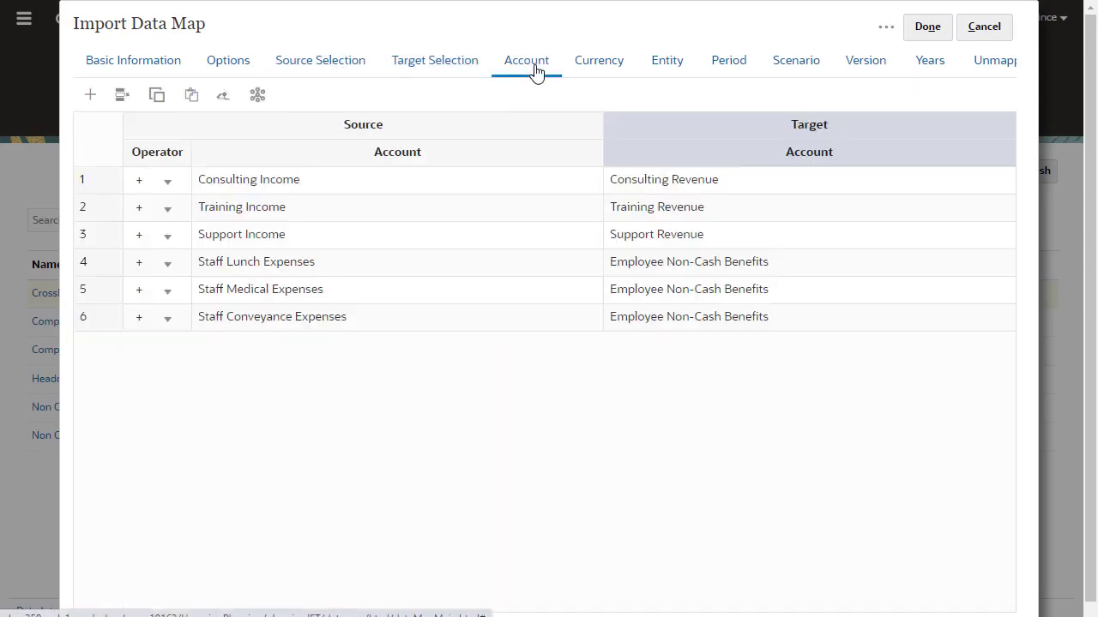
pyautogui.click(668, 67)
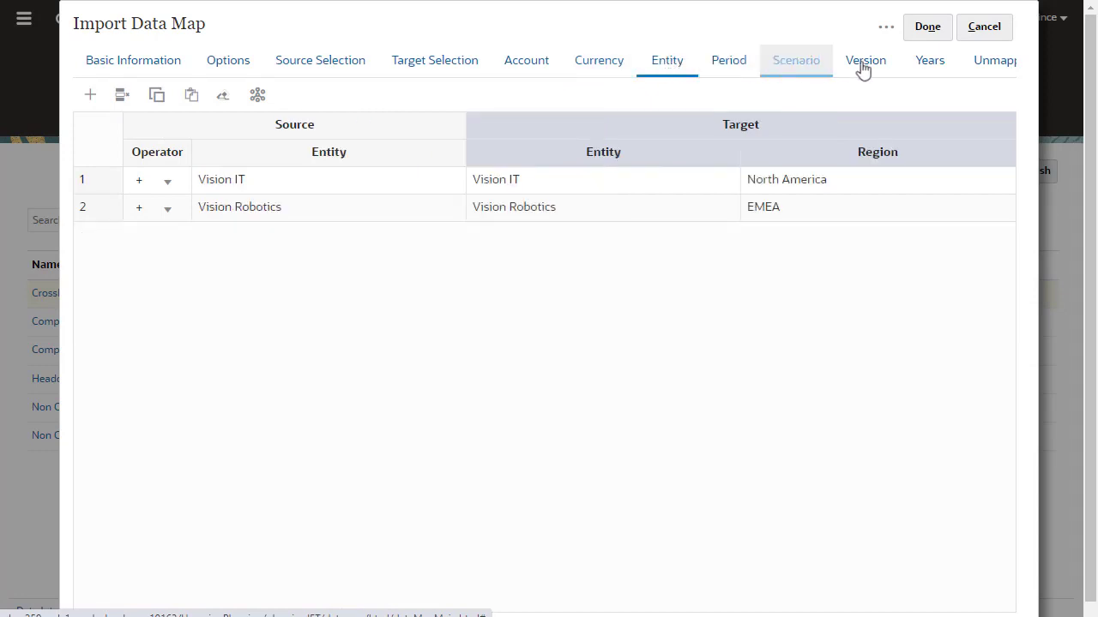
pyautogui.click(987, 69)
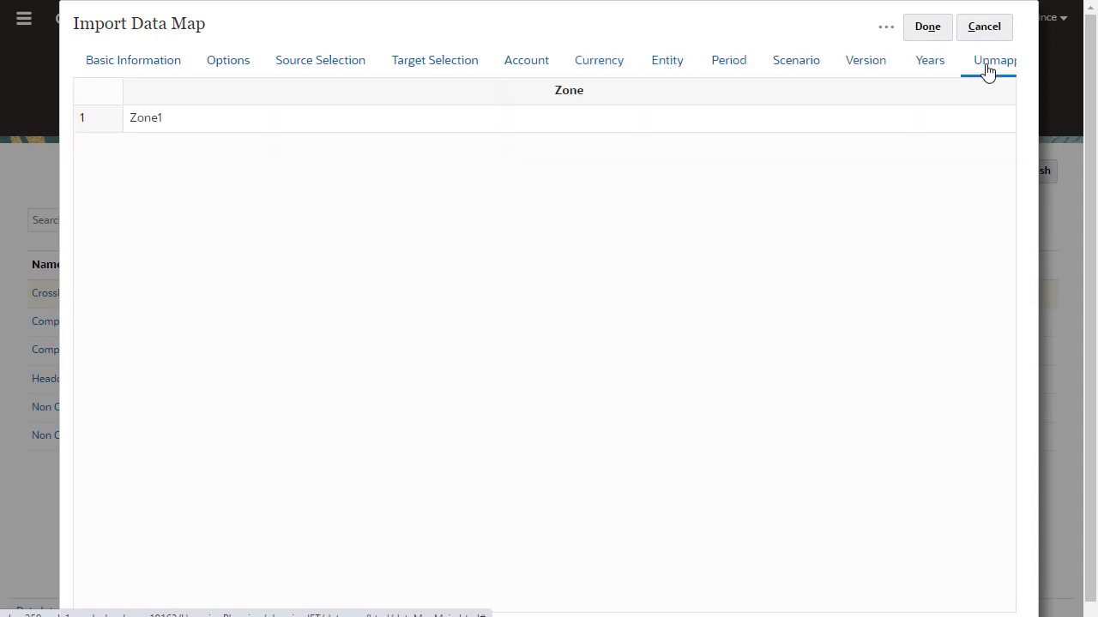
pyautogui.click(942, 38)
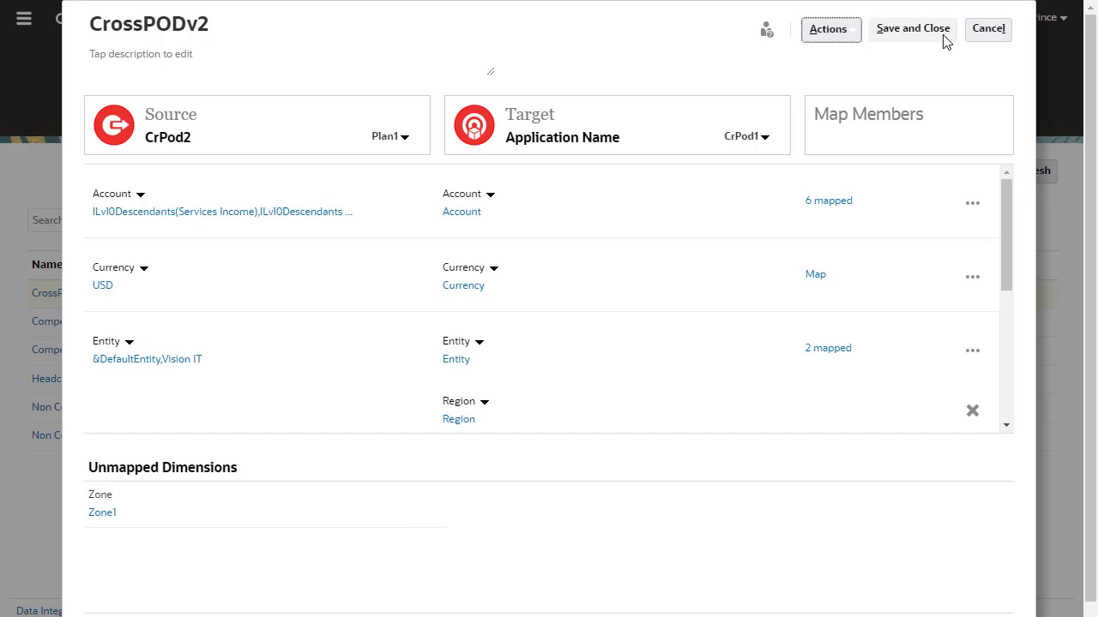
# Save and close the CrossPODv2 data map
pyautogui.click(946, 42)
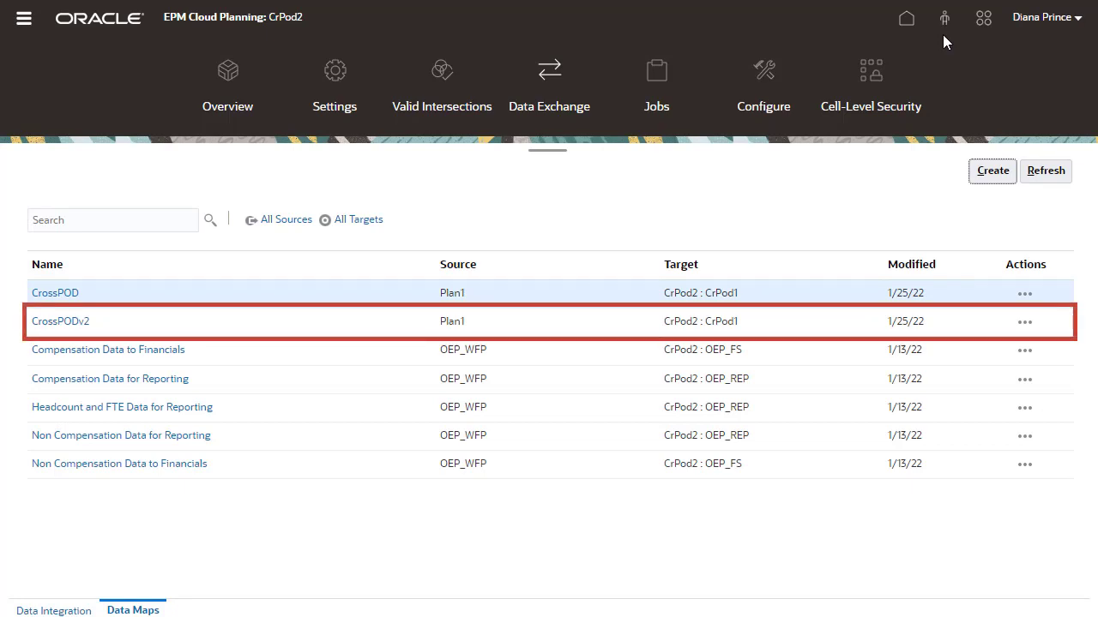
# Open the CrossPOD form for editing from the Navigator's Forms list
pyautogui.click(24, 18)
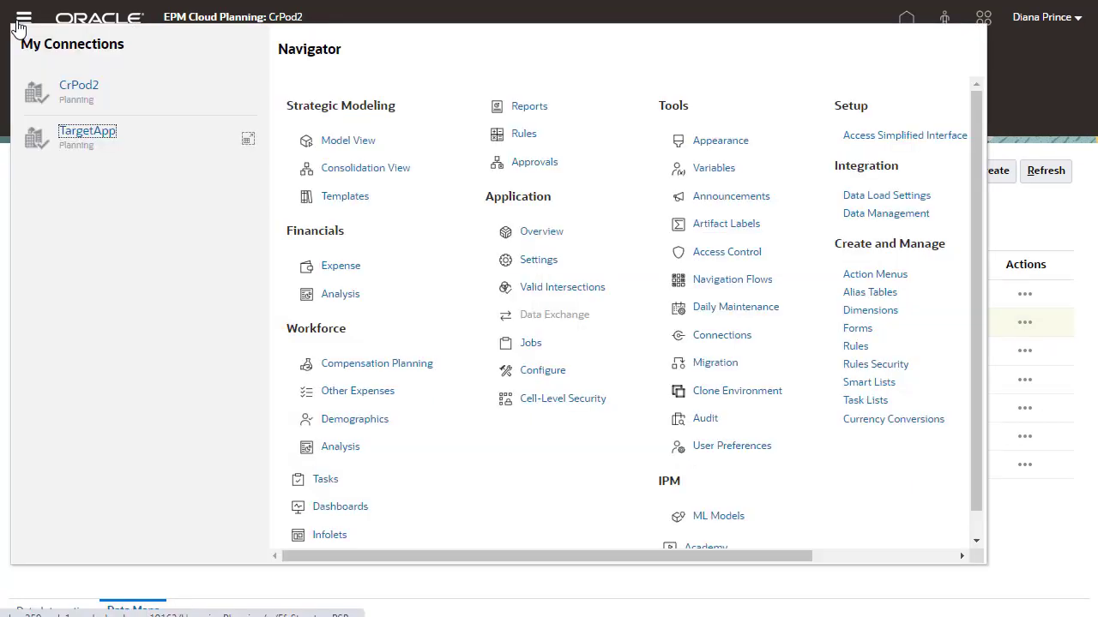
pyautogui.click(856, 329)
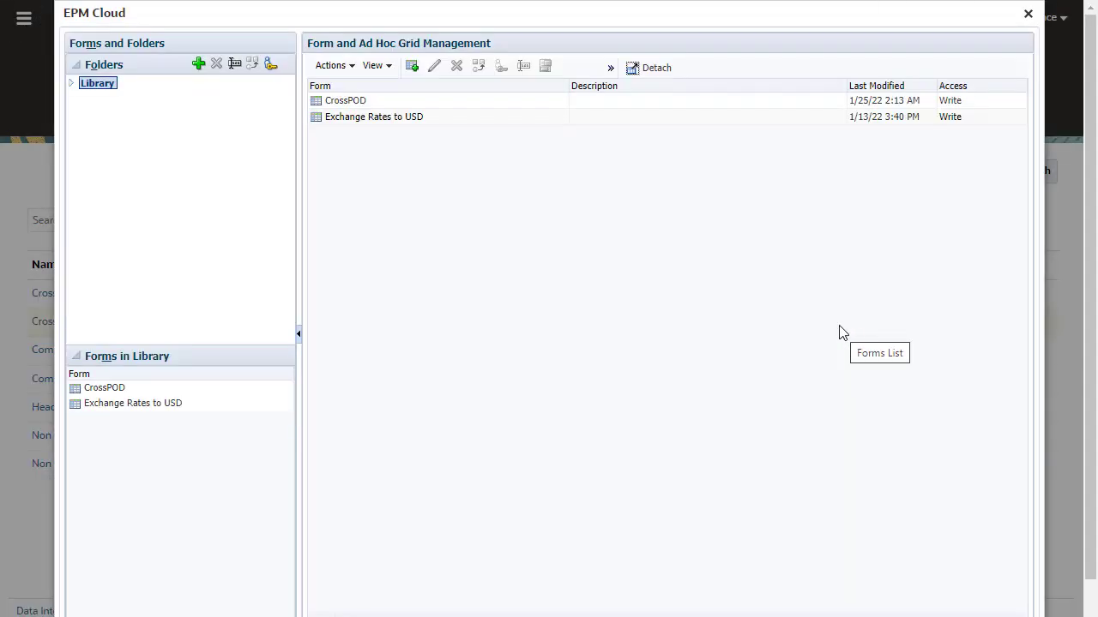
pyautogui.click(451, 102)
pyautogui.click(433, 70)
# Add CrossPODv2 to the form's Smart Push and enable Run After Save
pyautogui.click(576, 91)
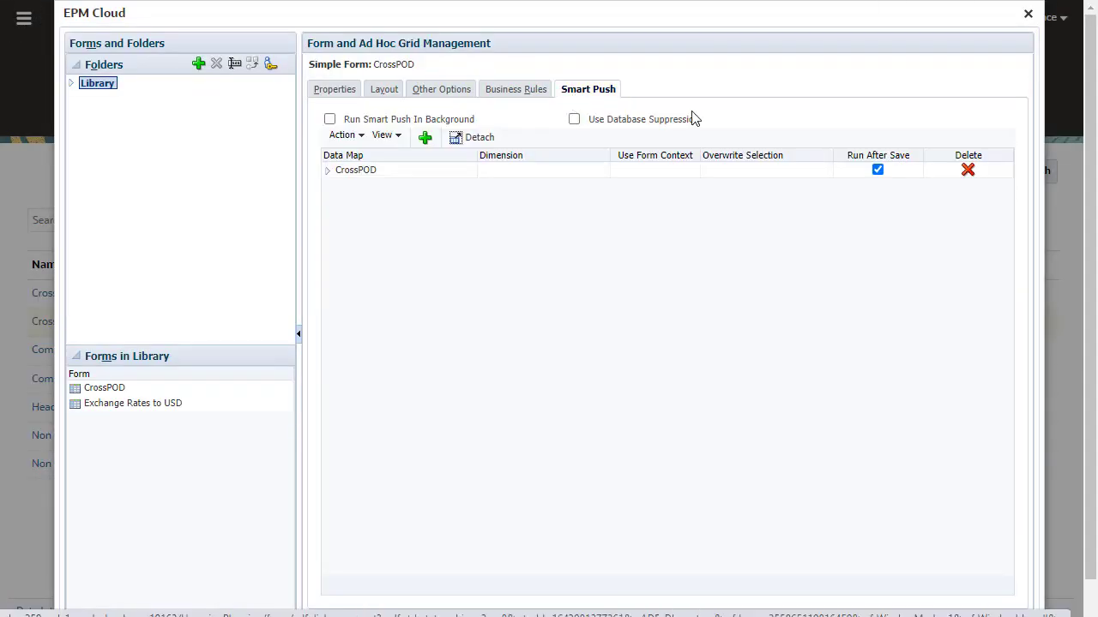
pyautogui.click(424, 137)
pyautogui.click(509, 248)
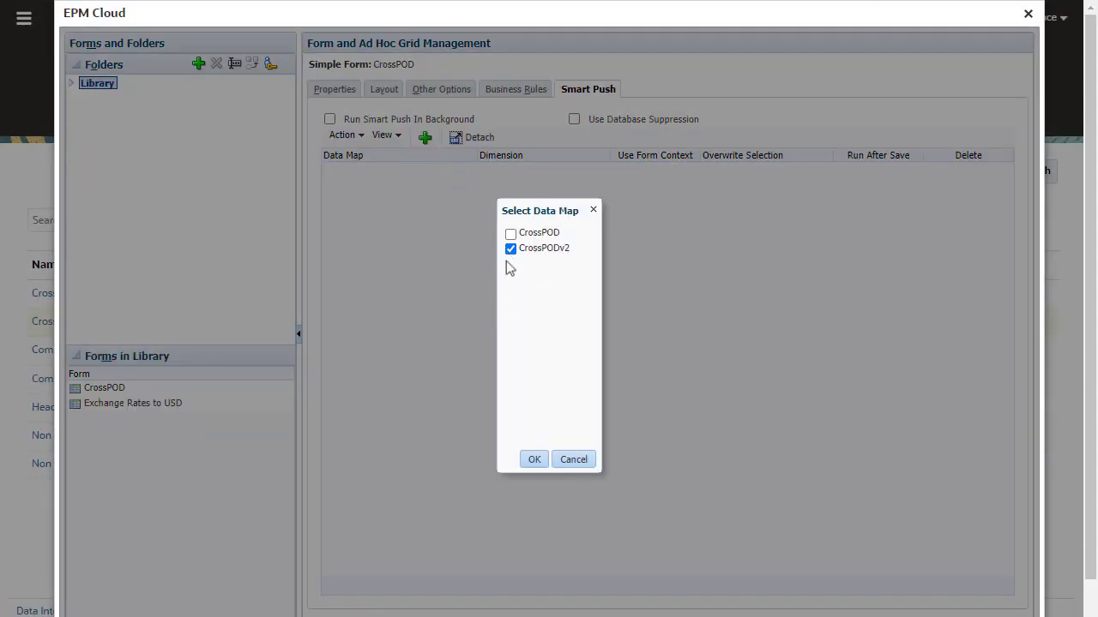
pyautogui.click(533, 458)
pyautogui.click(320, 172)
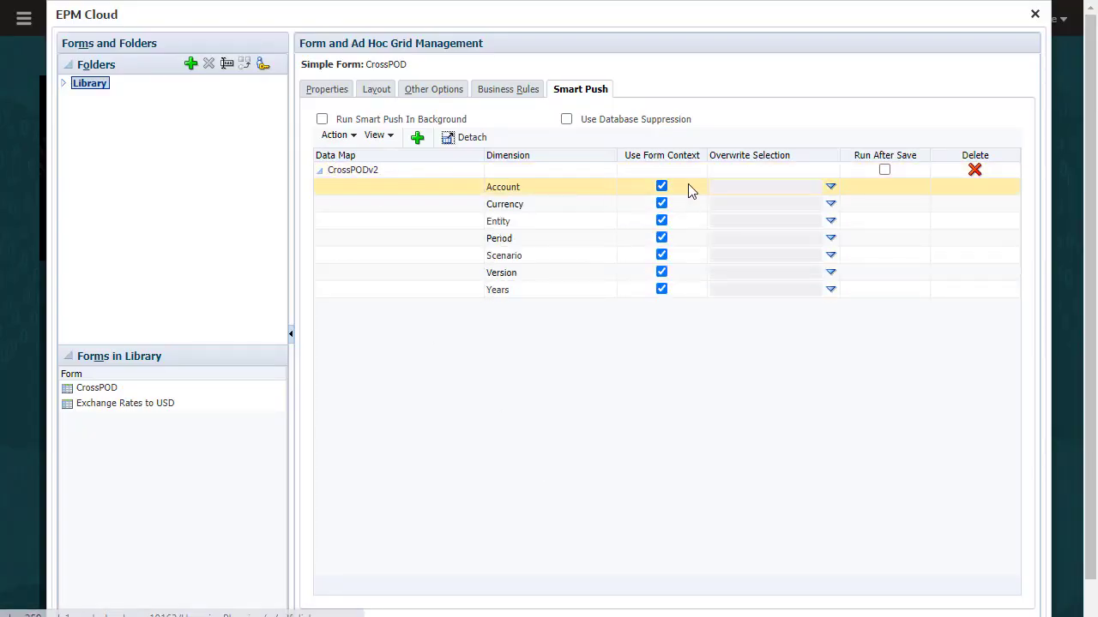
pyautogui.click(884, 170)
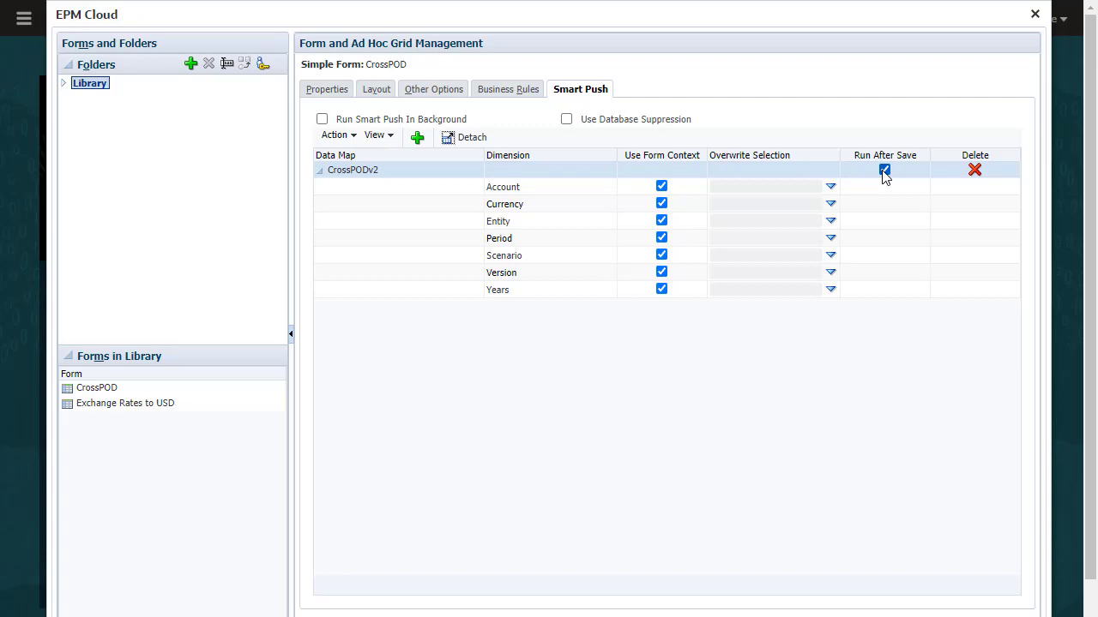
# Enter 100, 200 and 300 as Jan–Mar income in the CrossPOD form and save to trigger the push
pyautogui.click(1035, 14)
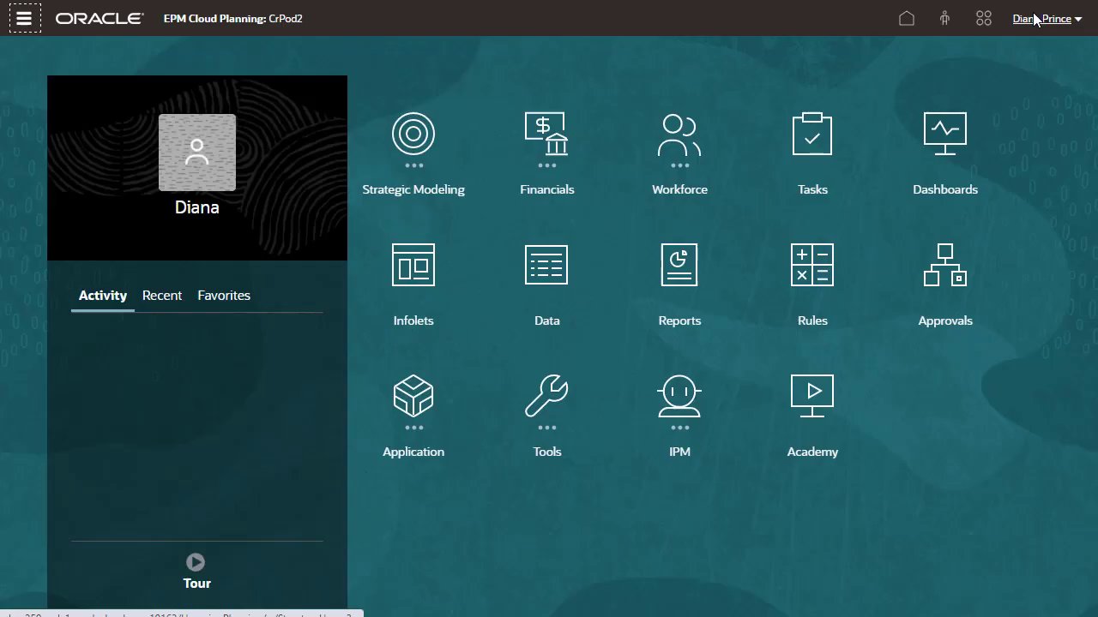
pyautogui.click(525, 257)
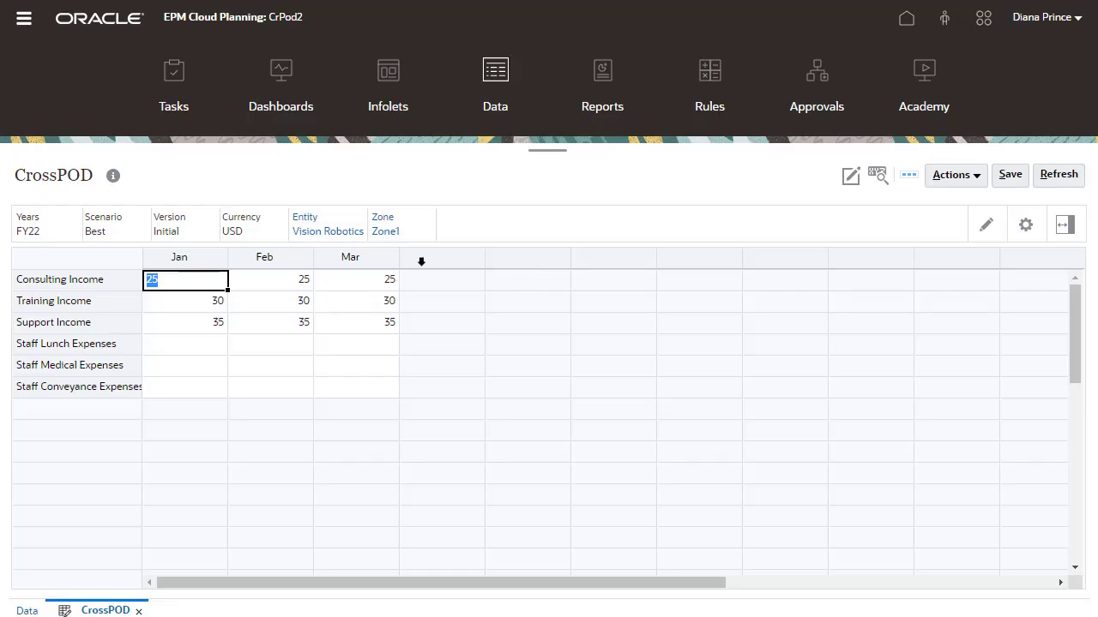
pyautogui.hotkey('ctrl', 'v')
pyautogui.click(441, 325)
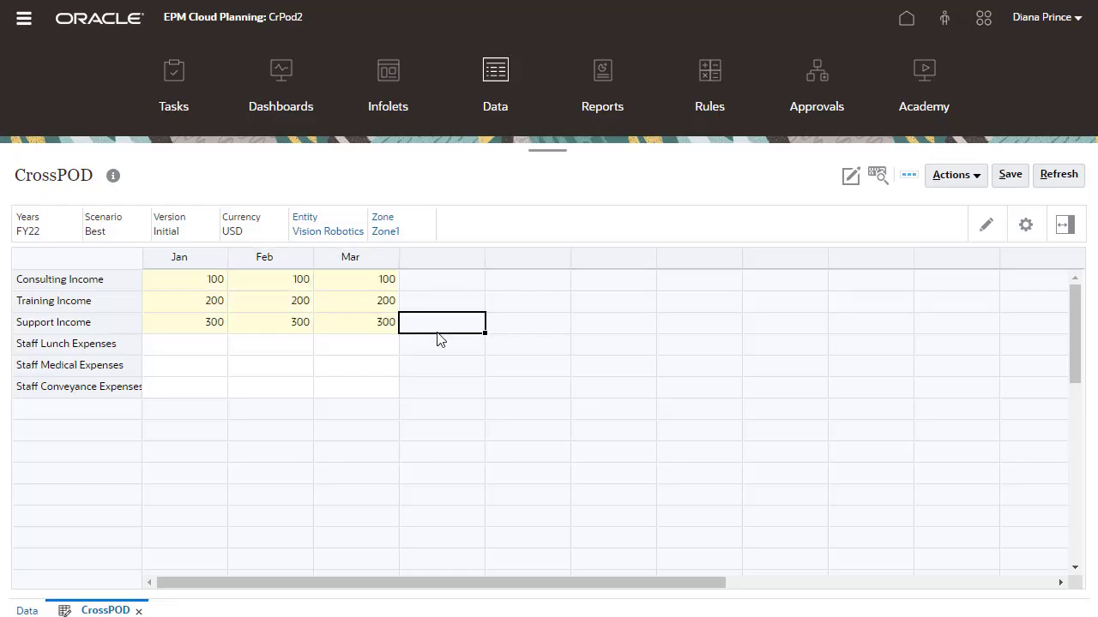
pyautogui.click(1010, 176)
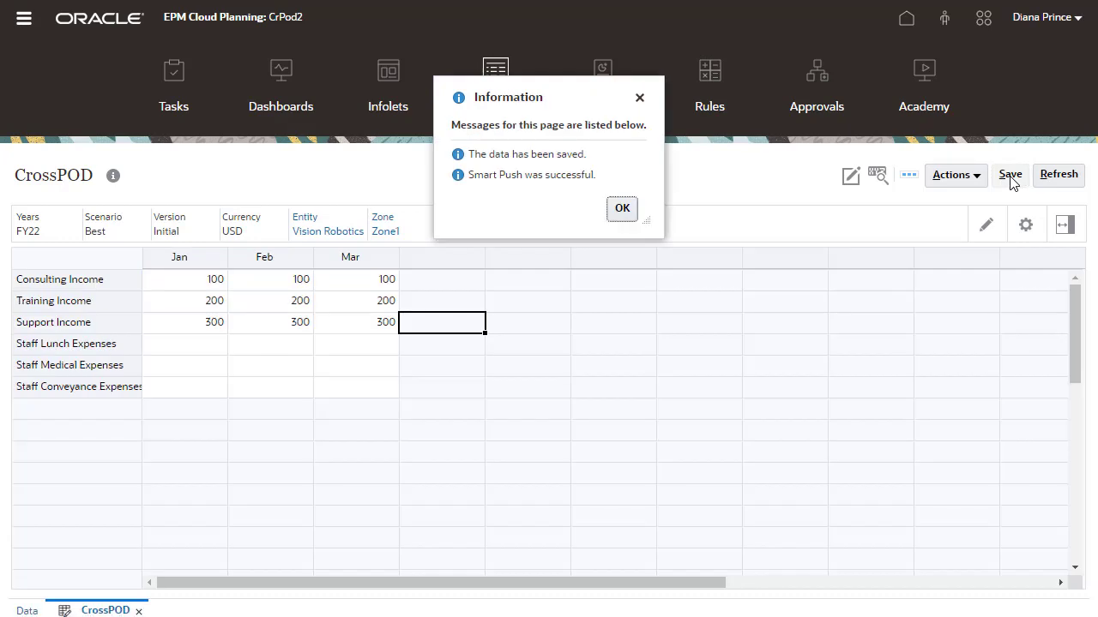
pyautogui.click(629, 211)
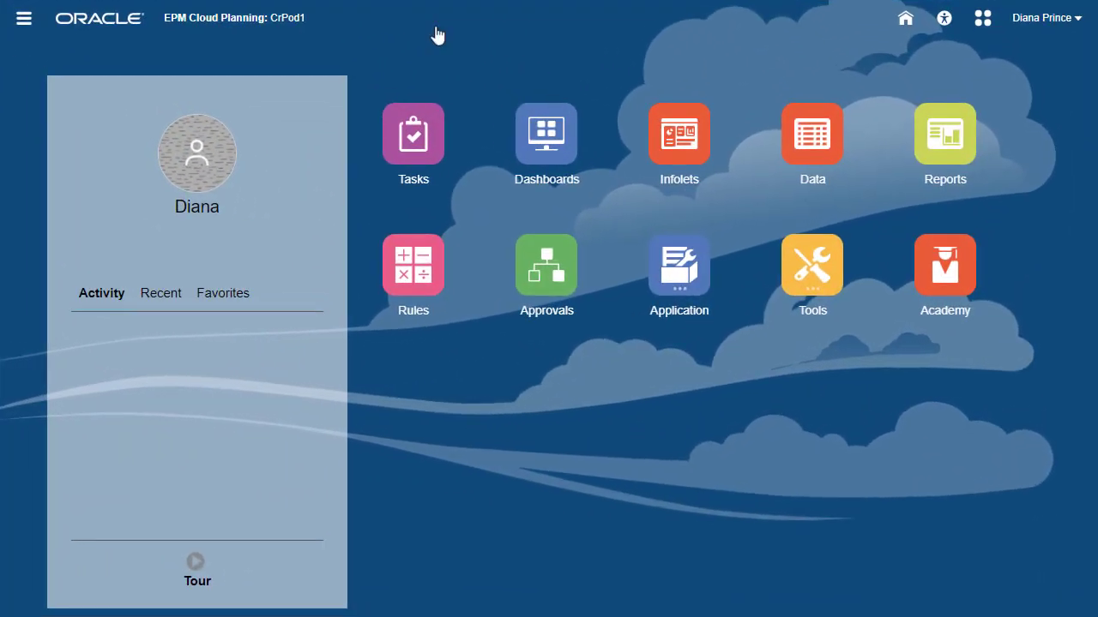
# Open the Mapping Planning Data 1.0 dashboard and maximize its Multi-dimensional Mapping panel
pyautogui.click(547, 134)
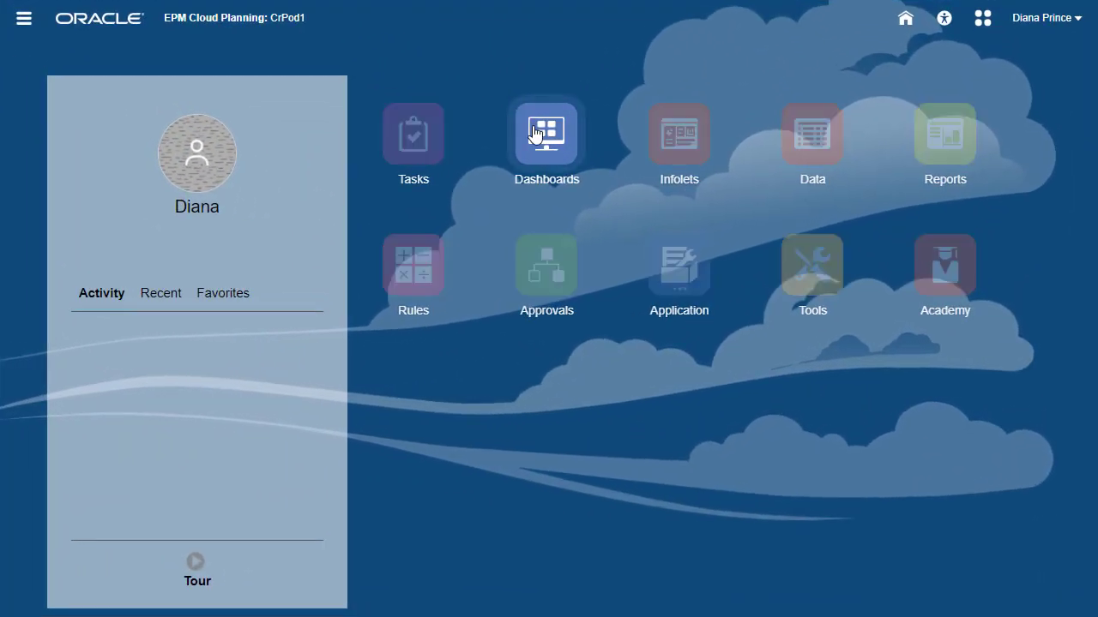
pyautogui.click(192, 333)
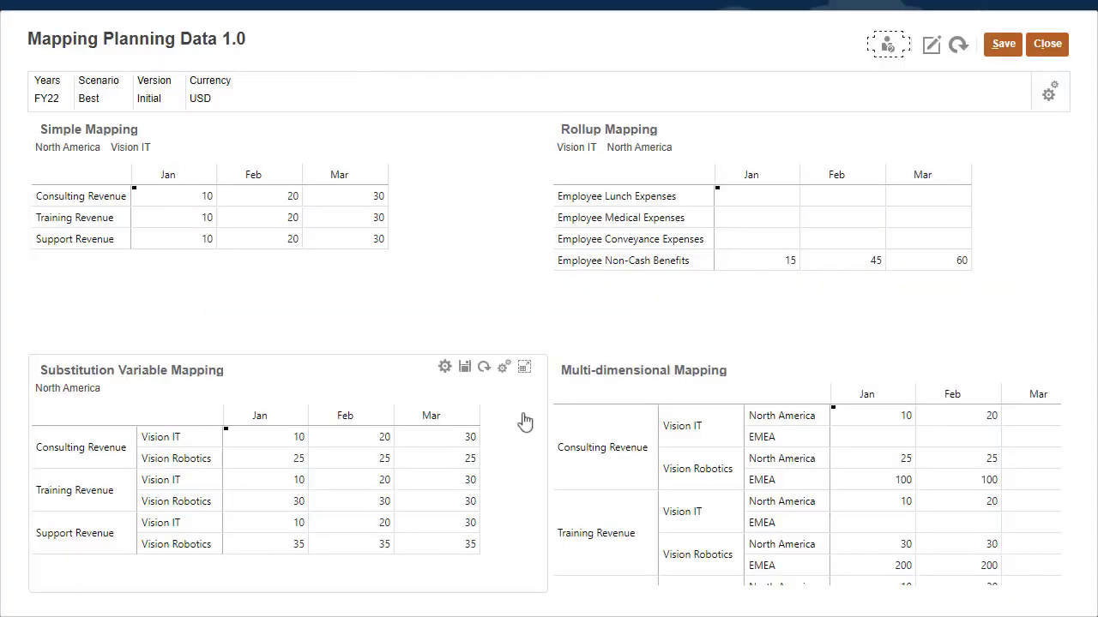
pyautogui.click(1042, 372)
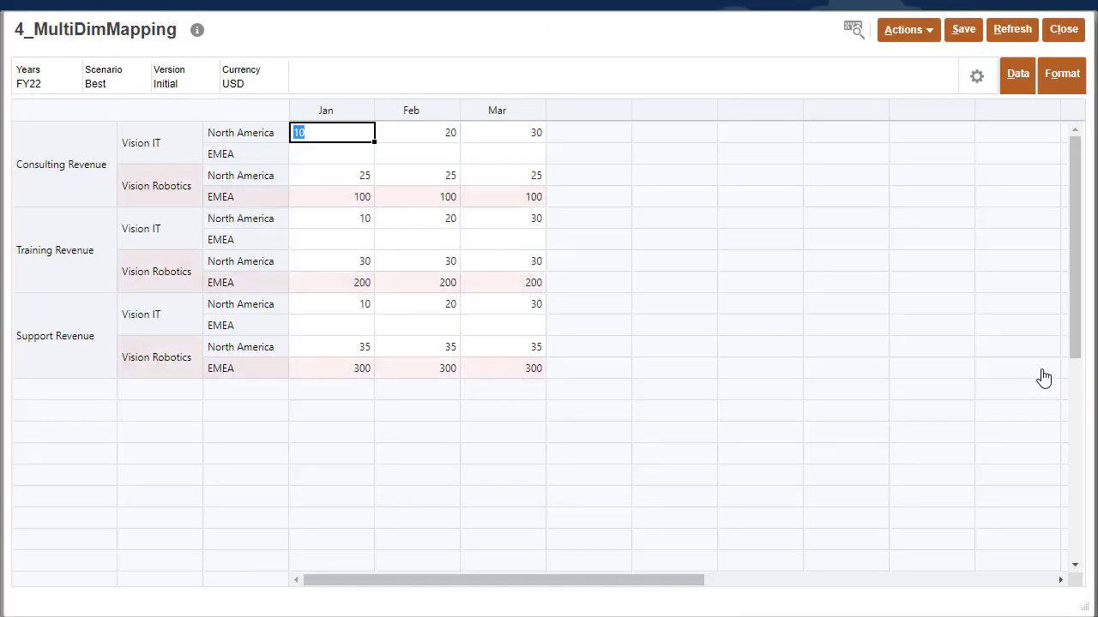